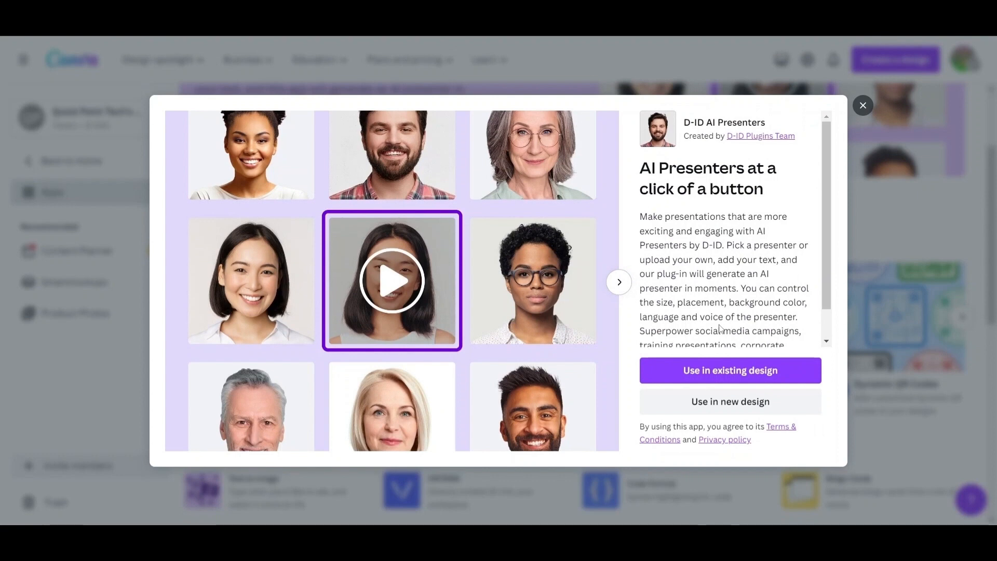
Step: Start a new Video design with D-ID AI Presenters and connect the app through a Google account
left_click(728, 409)
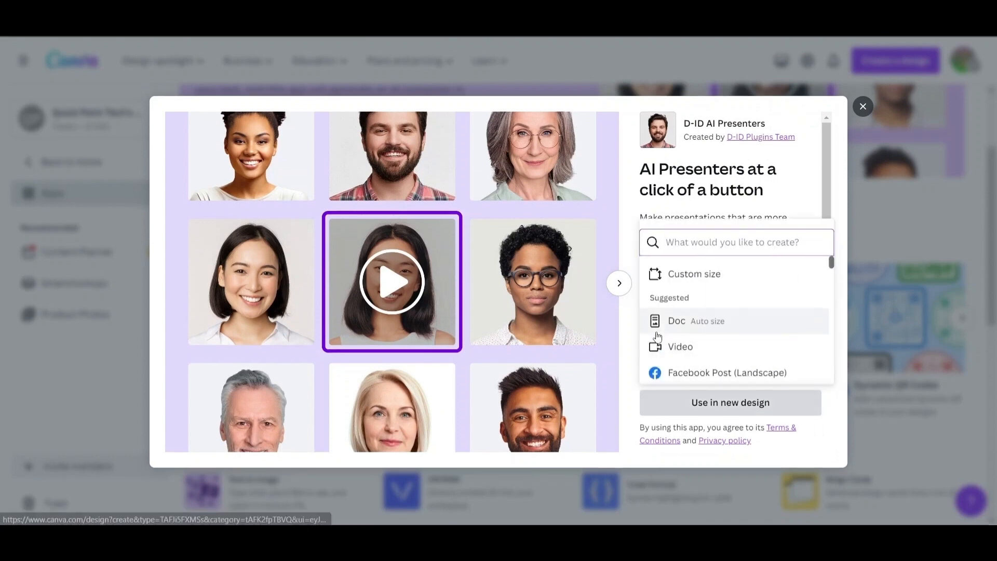
left_click(677, 345)
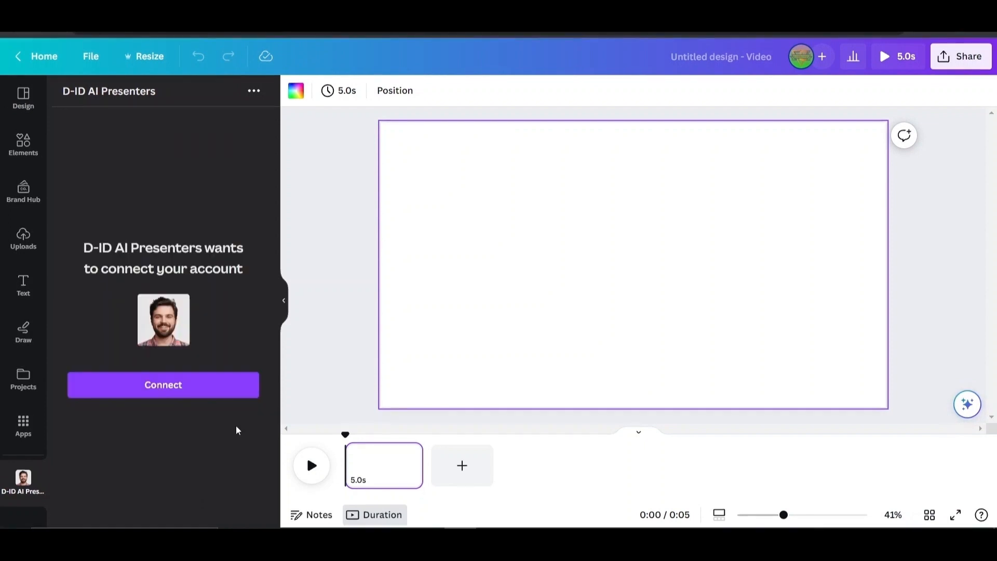
left_click(243, 393)
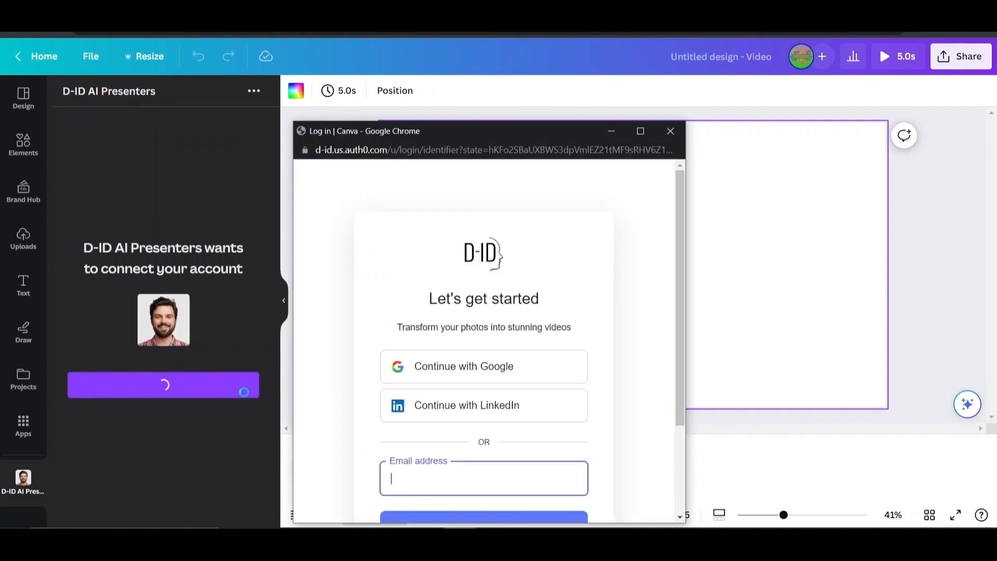
left_click(460, 366)
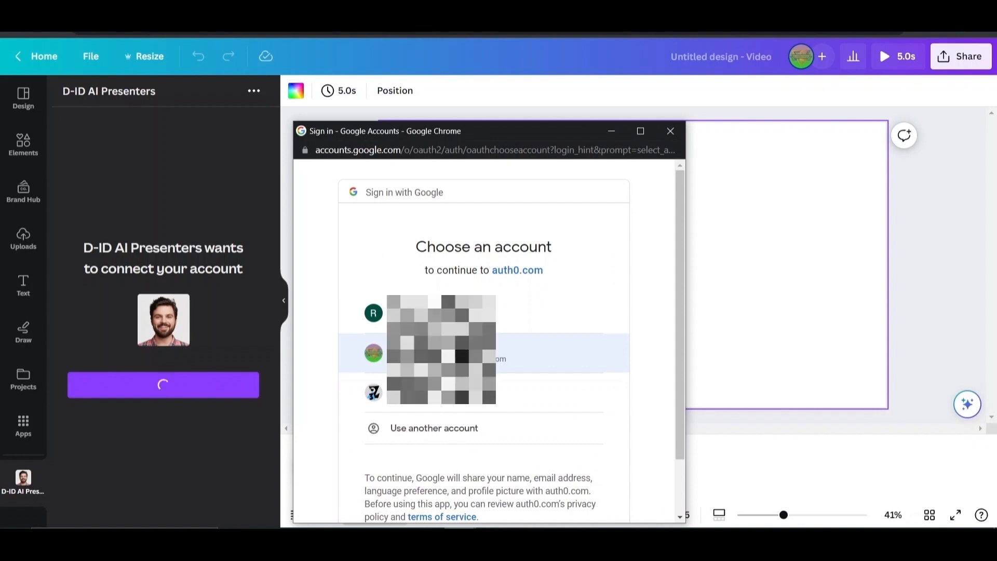
left_click(457, 356)
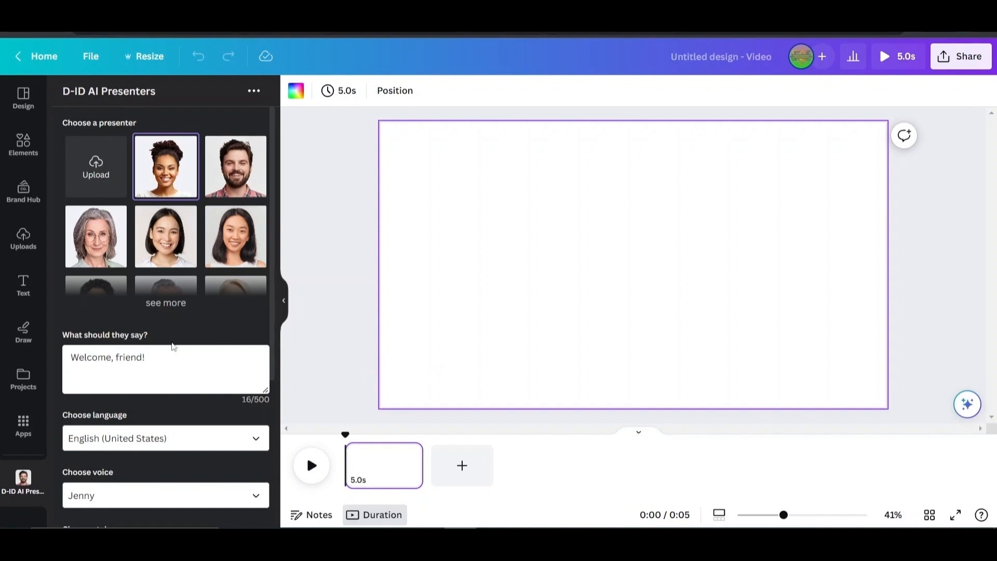
Step: Replace the presenter's script with the "Welcome back to our channel!" introduction about Adobe Stock licences on YouTube and review it
scroll(173, 346, "down", 2)
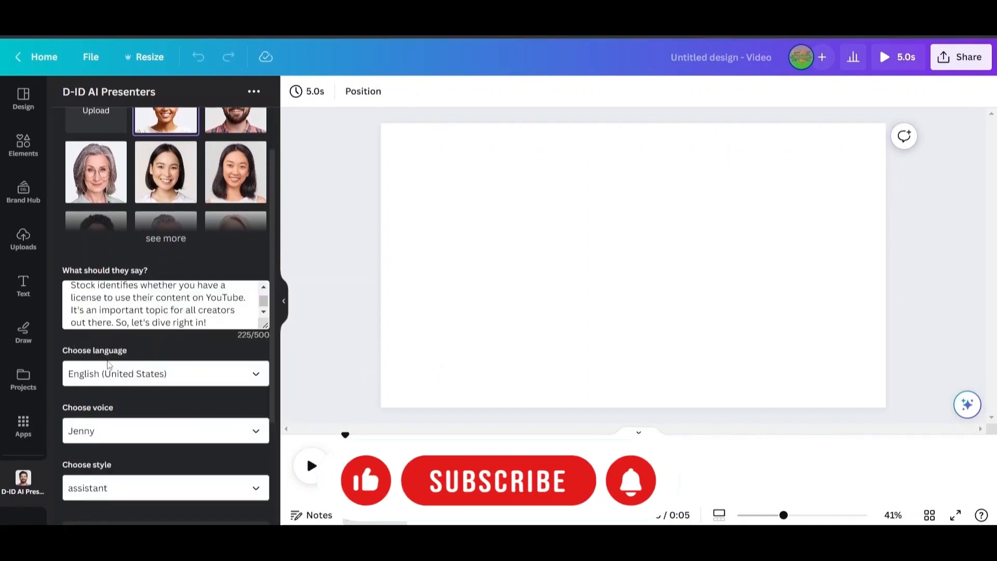
scroll(117, 303, "up", 1)
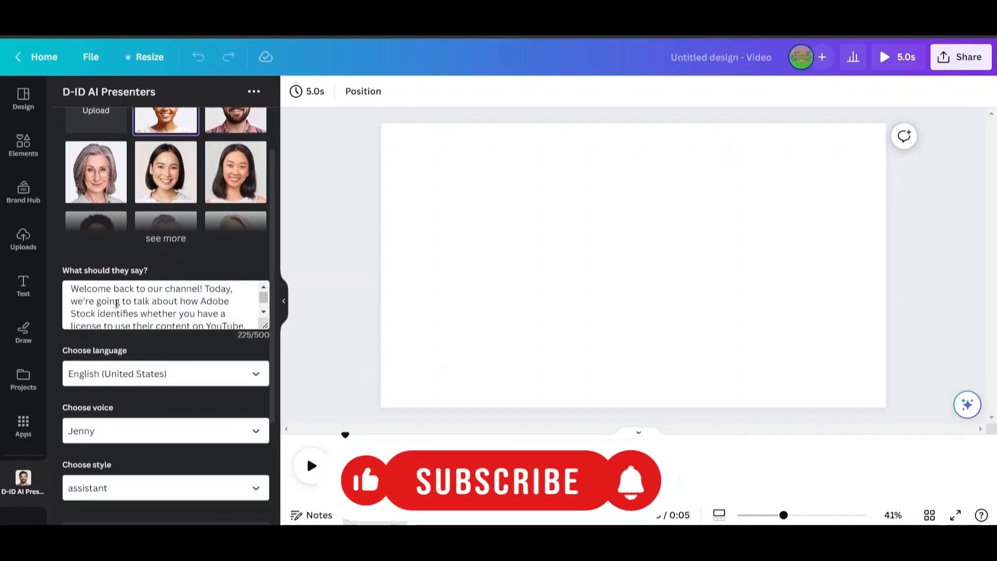
scroll(116, 304, "down", 1)
scroll(117, 304, "down", 2)
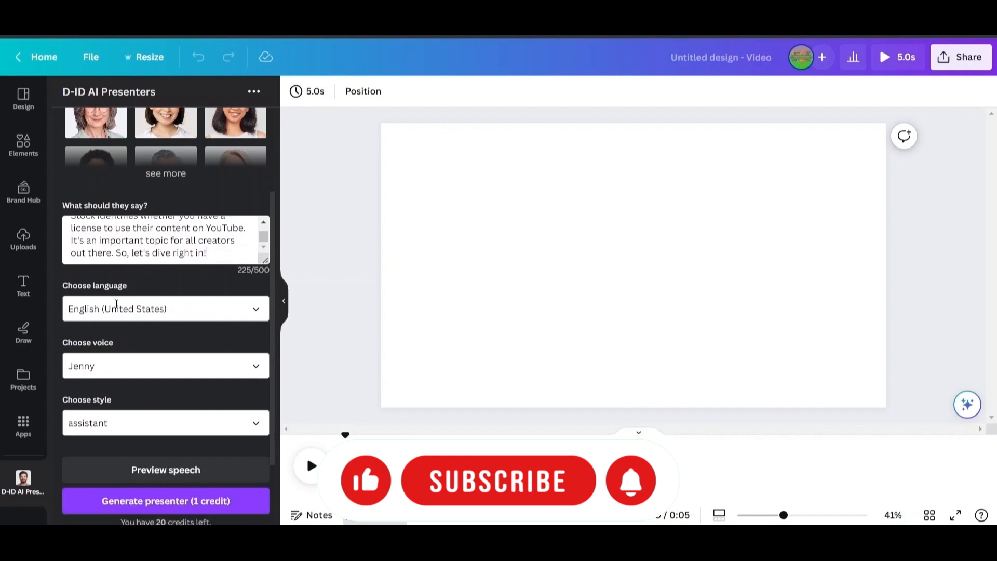
Step: Set the presenter's language to English (United Kingdom)
left_click(232, 314)
scroll(221, 282, "down", 1)
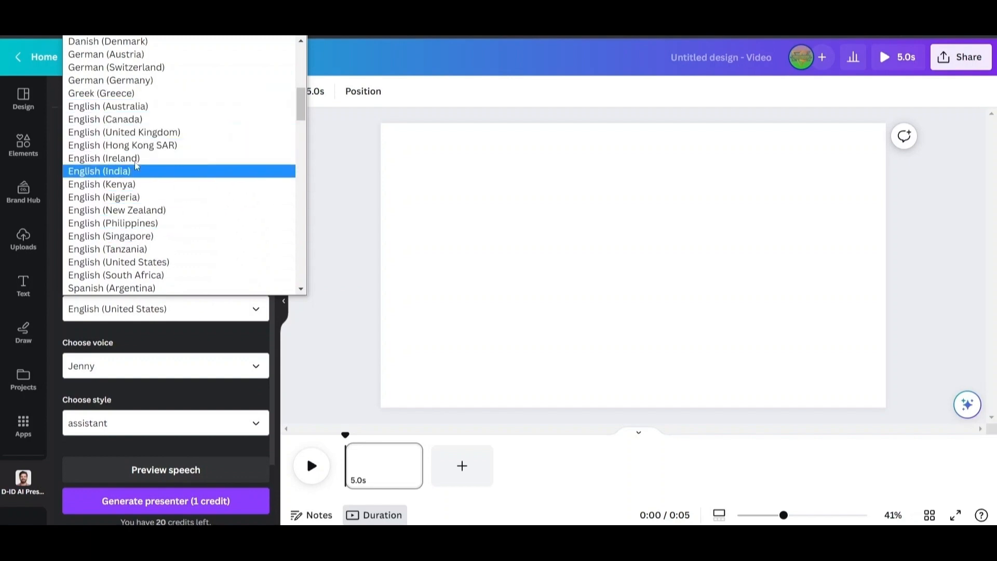
left_click(141, 133)
Step: Set the presenter's voice to Ryan and preview the speech
scroll(183, 352, "down", 1)
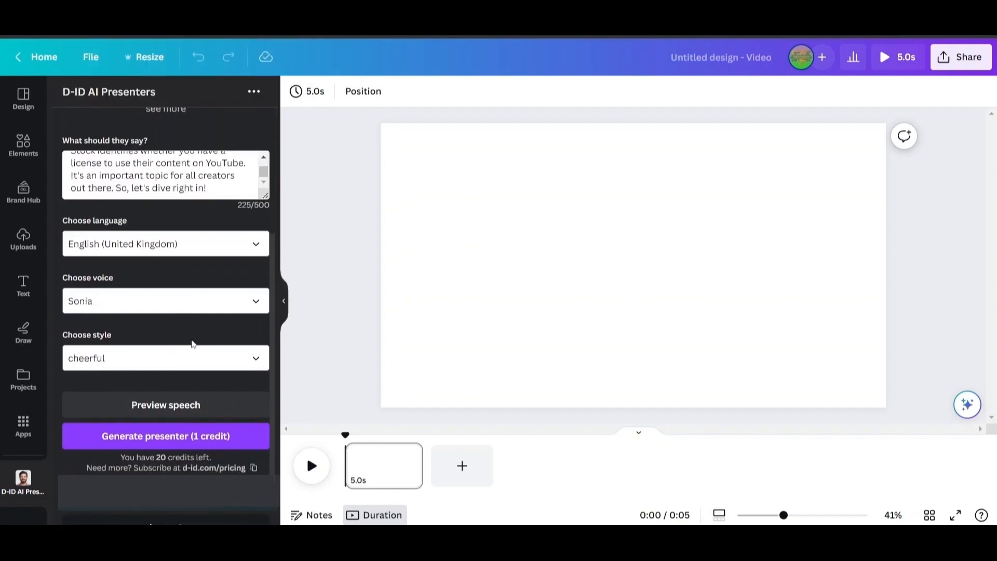
left_click(259, 303)
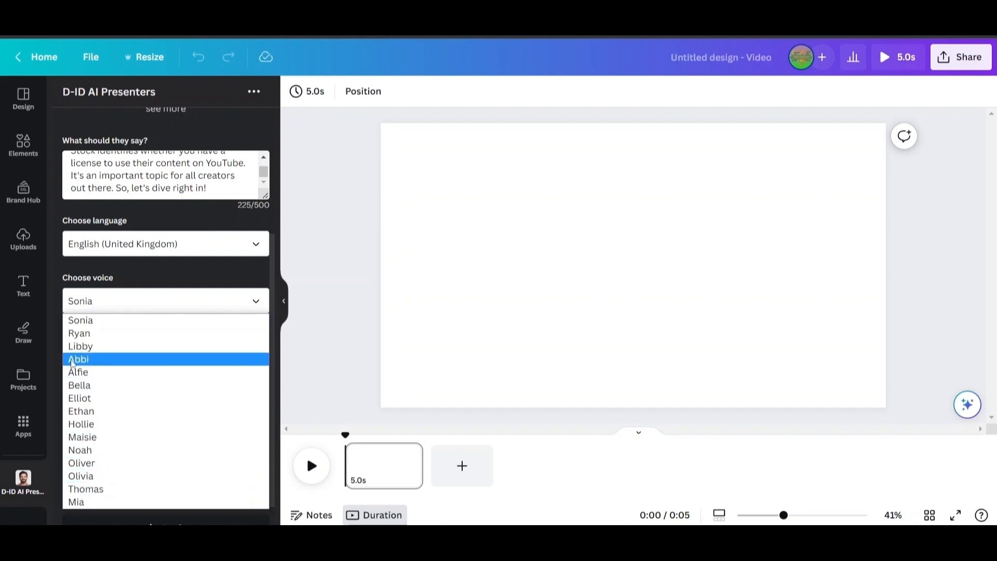
left_click(72, 334)
scroll(166, 312, "down", 1)
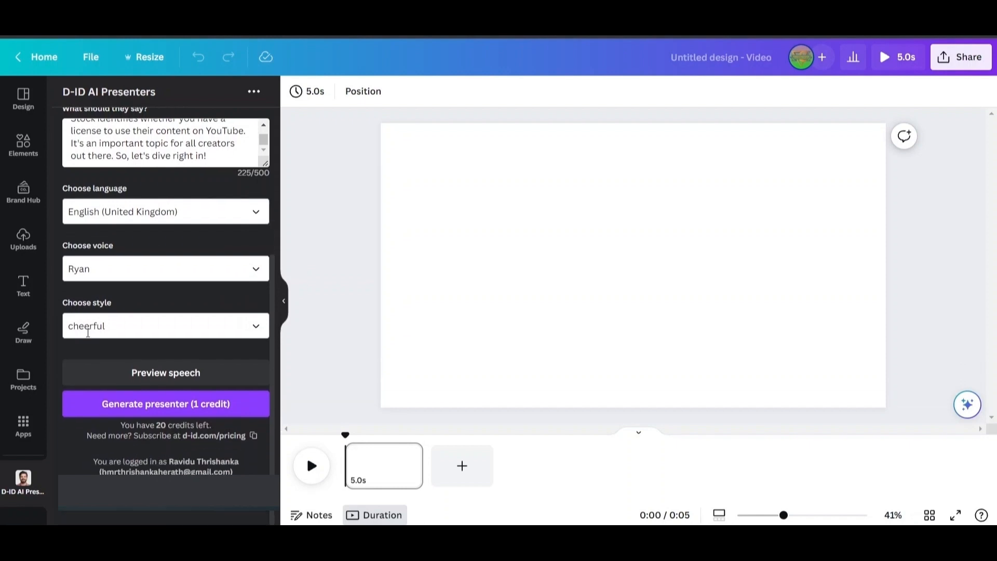
left_click(212, 373)
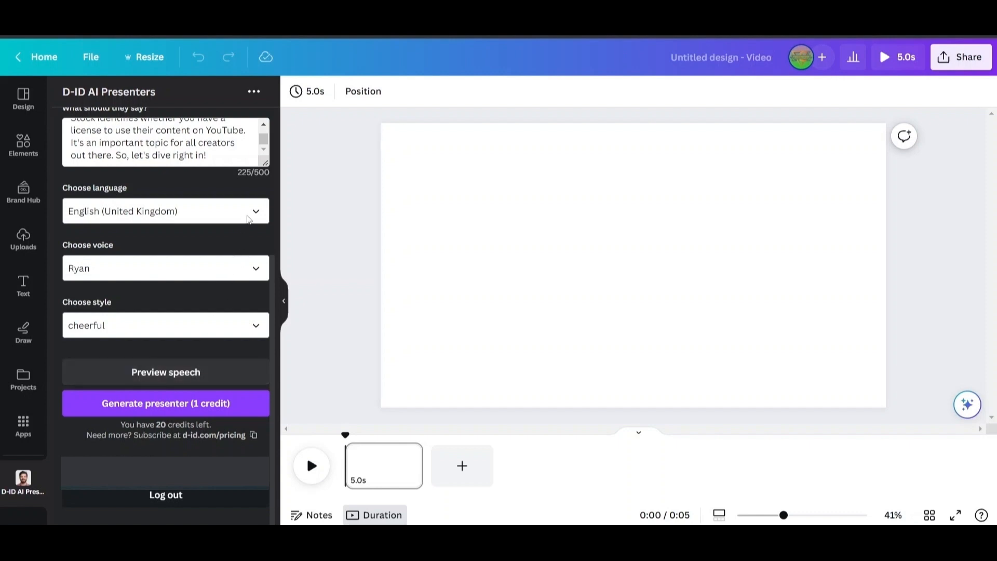
Step: Change the presenter's voice to Olivia and preview the speech
left_click(262, 268)
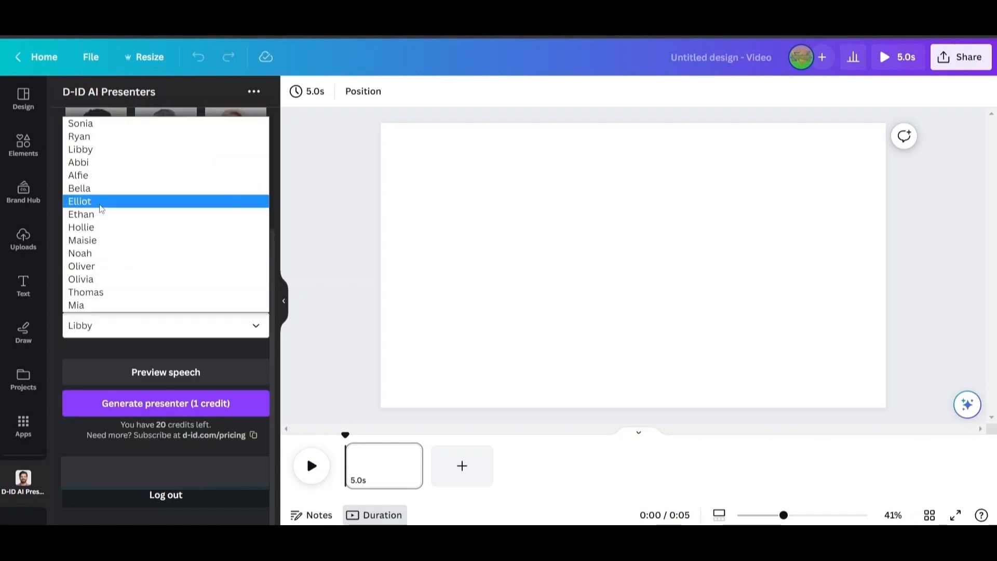
left_click(103, 279)
left_click(116, 374)
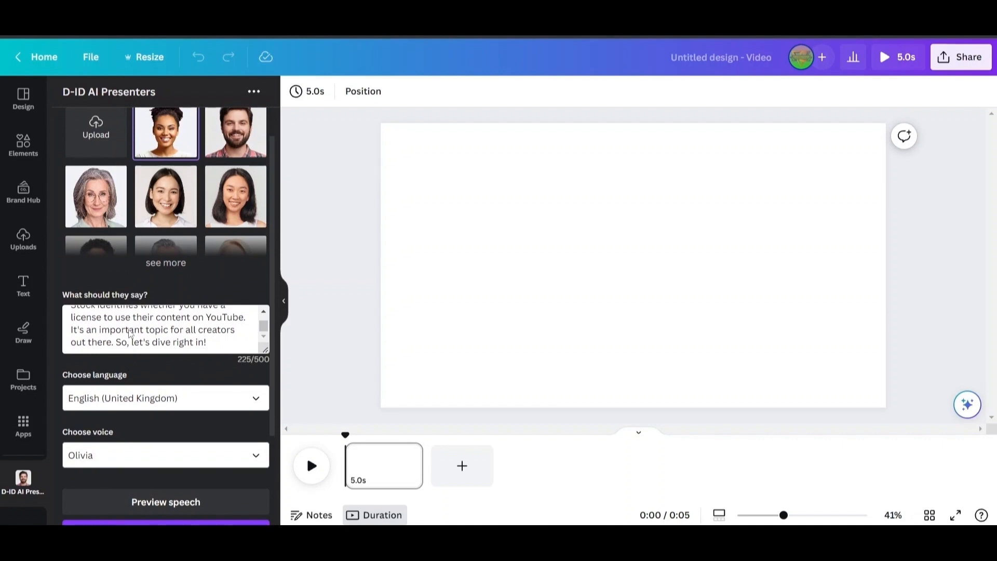
Step: Choose the woman with long dark hair in the third column as presenter and generate the presenter video
left_click(180, 224)
left_click(226, 212)
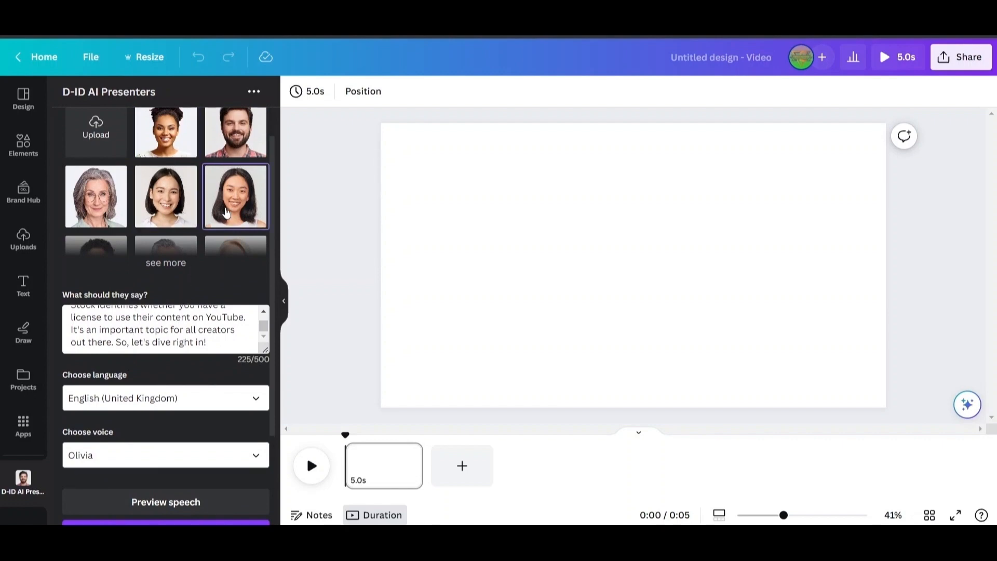
scroll(218, 212, "down", 3)
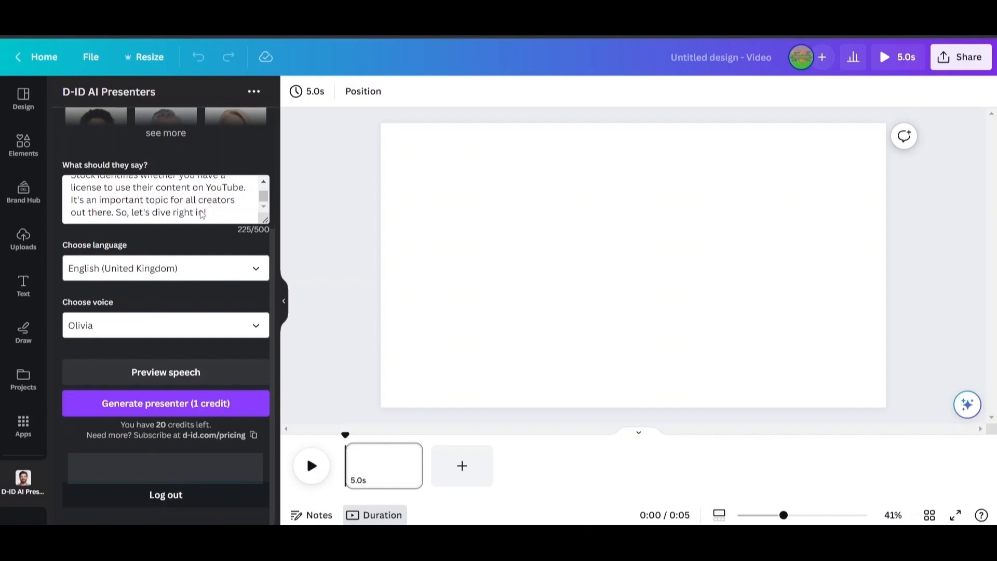
left_click(190, 405)
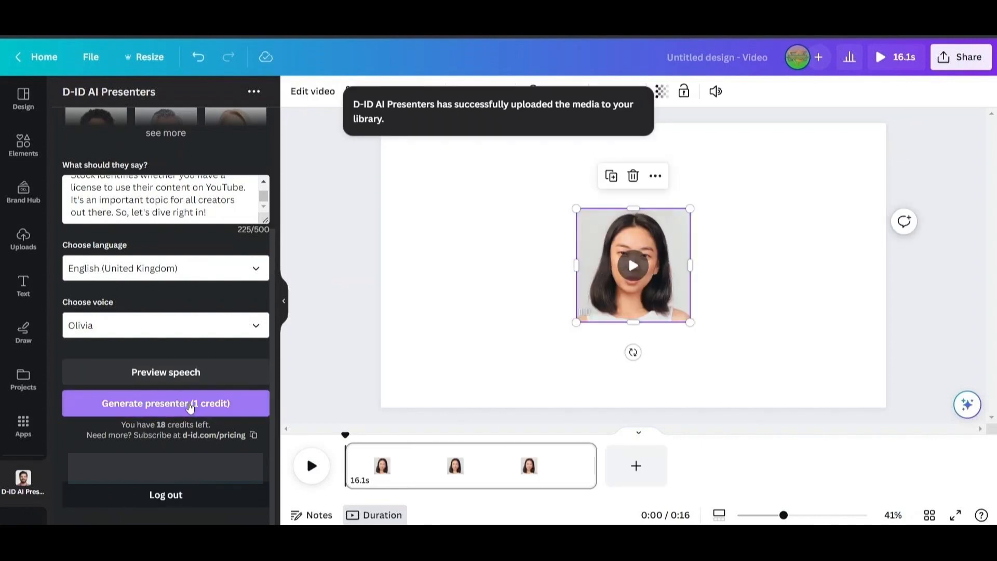
Step: Move the generated presenter video toward the page's left side and enlarge it to nearly the full page height
left_click_drag(614, 238, 509, 165)
left_click_drag(470, 251, 421, 300)
mouse_move(585, 300)
left_mouse_down()
mouse_move(668, 383)
mouse_move(597, 310)
left_mouse_up()
Step: Set the page background to the light grey solid colour and play the presenter video
left_click(390, 241)
left_click(296, 92)
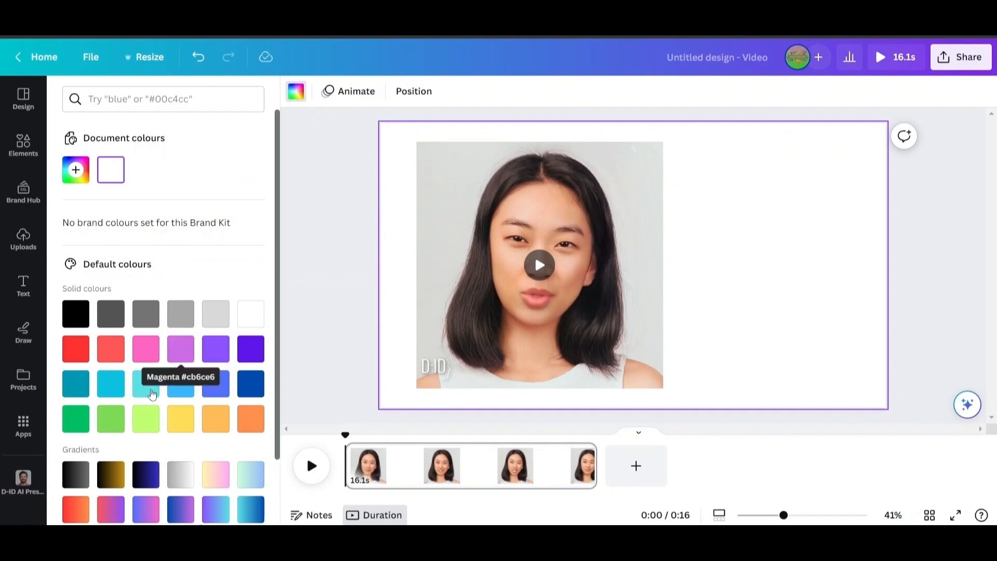
left_click(216, 315)
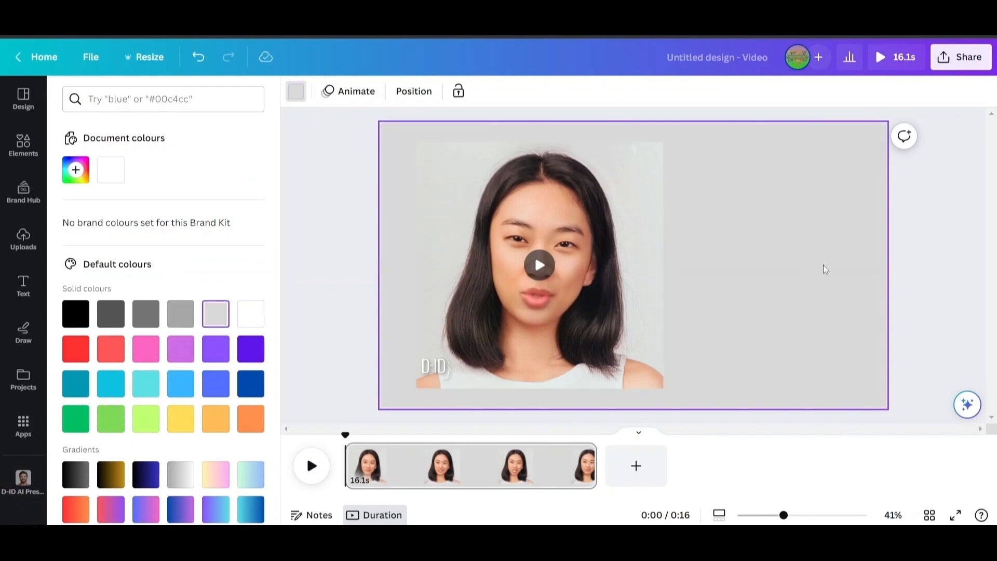
mouse_move(540, 270)
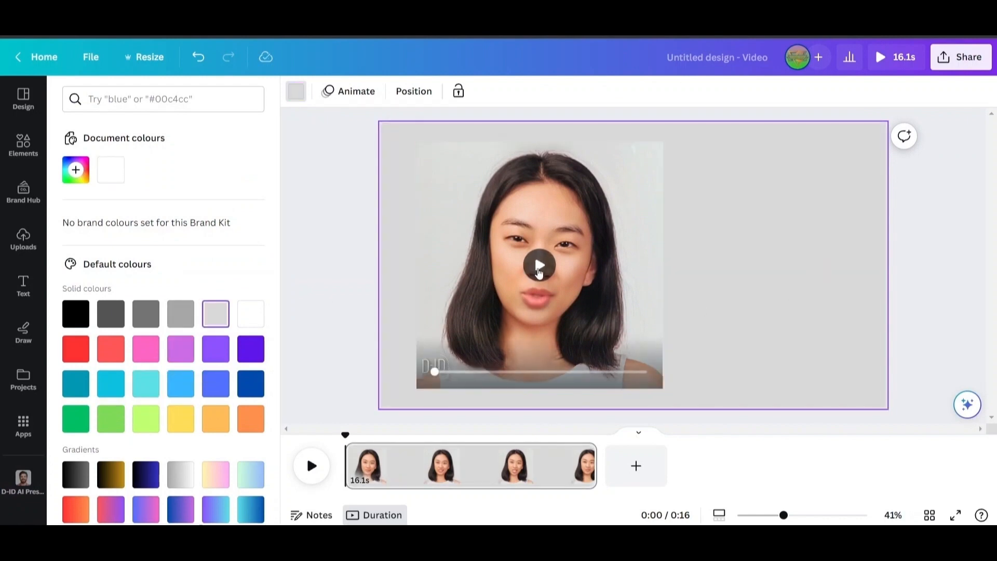
left_click(539, 268)
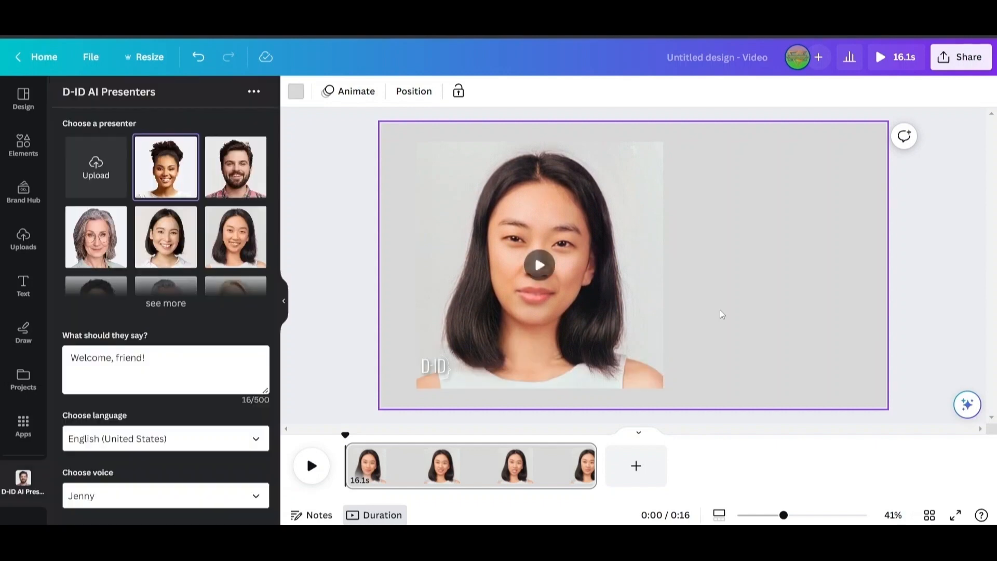
Step: Add a second page and upload "Untitled design.jpg" from Downloads as a custom presenter
left_click(654, 472)
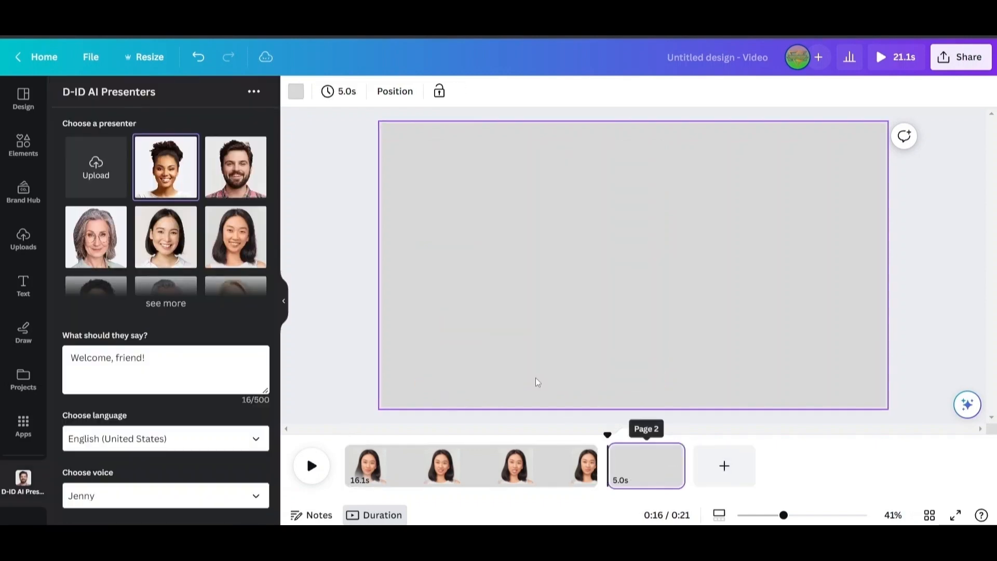
left_click(535, 303)
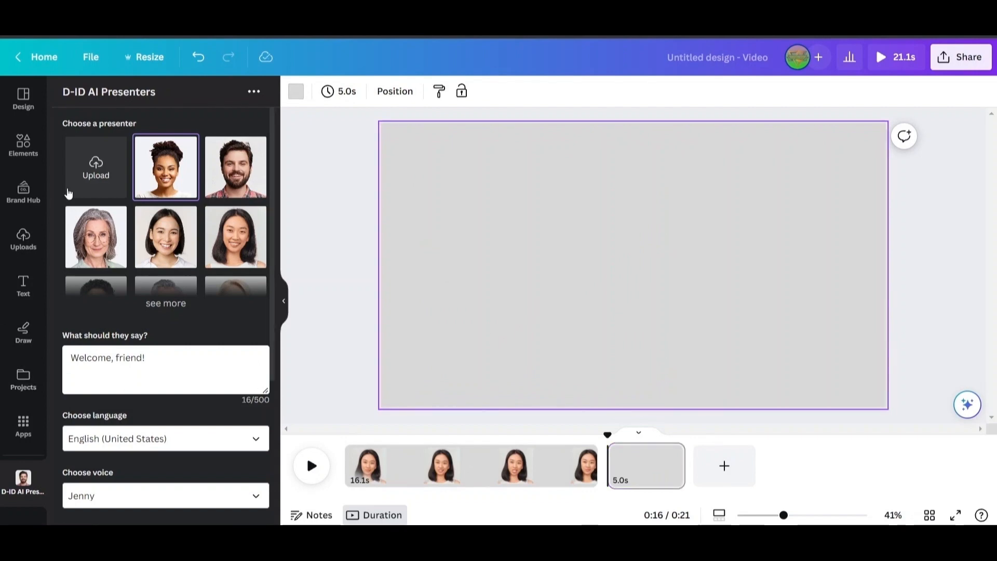
left_click(104, 176)
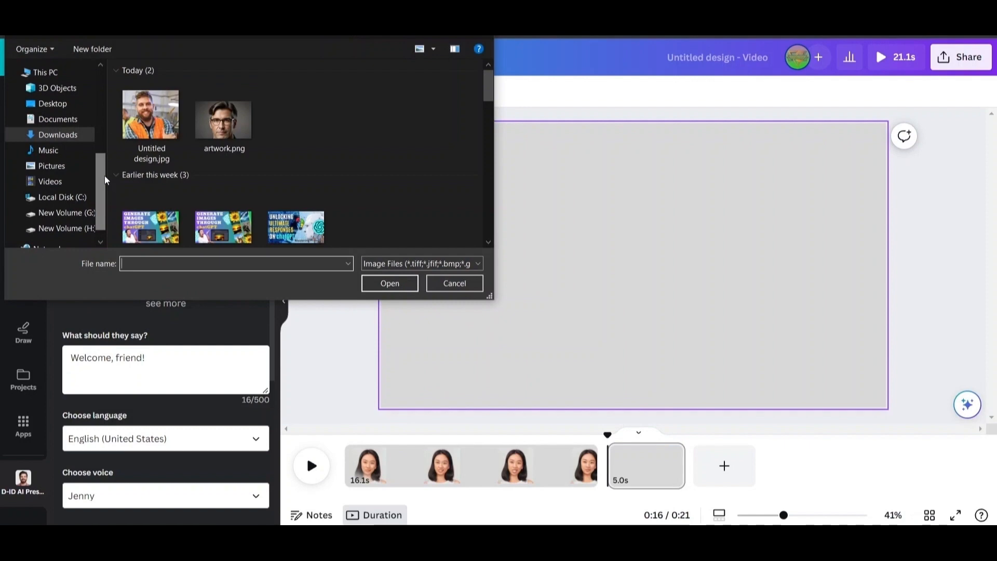
left_click(140, 135)
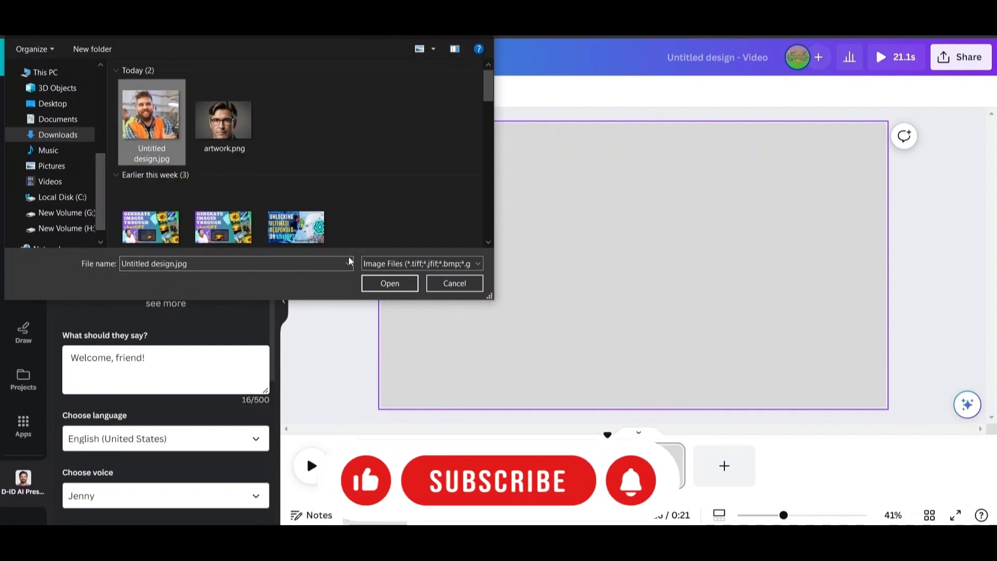
left_click(379, 287)
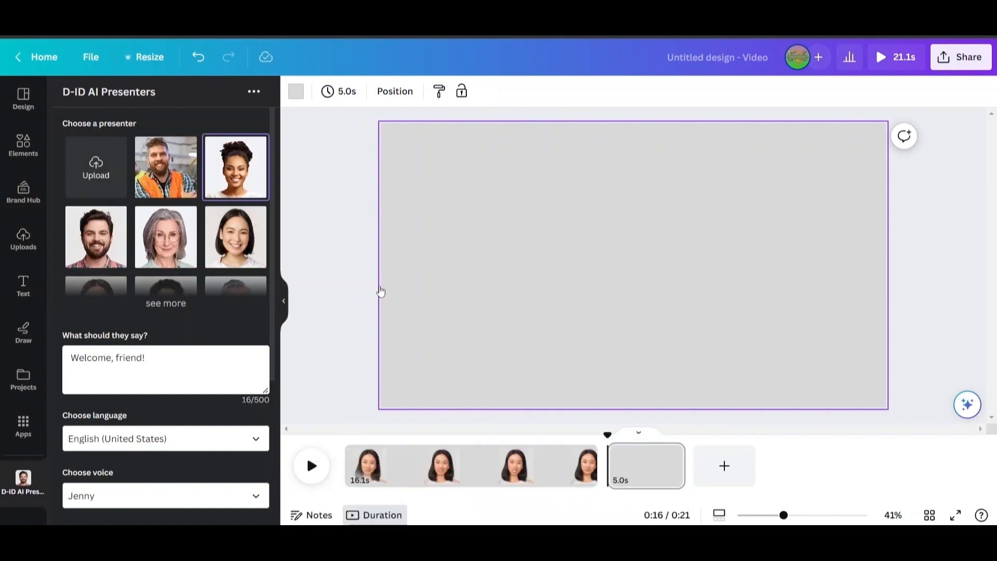
Step: Select the uploaded presenter in the orange vest and replace the default script with the copied Adobe Stock introduction
left_click(169, 160)
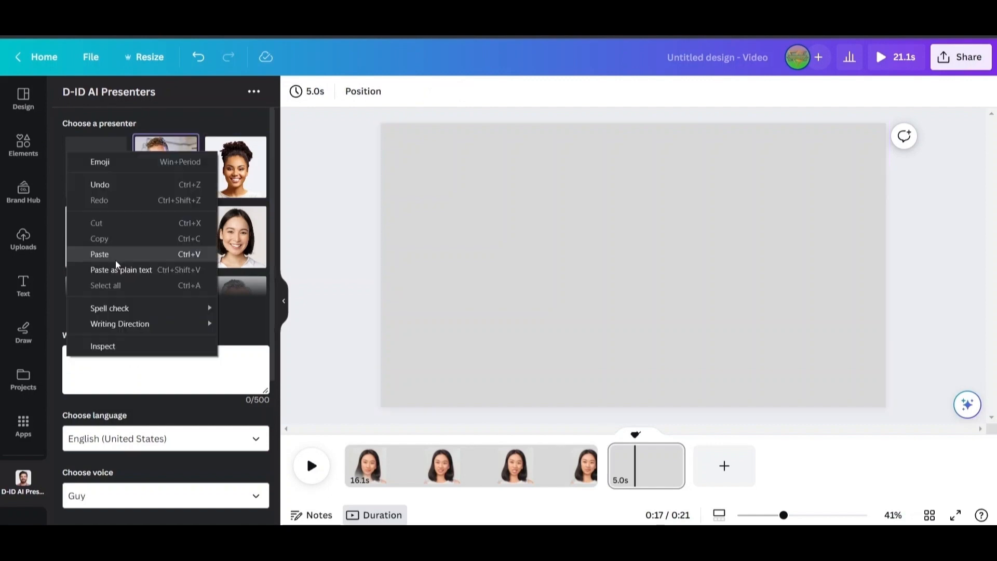
left_click(115, 257)
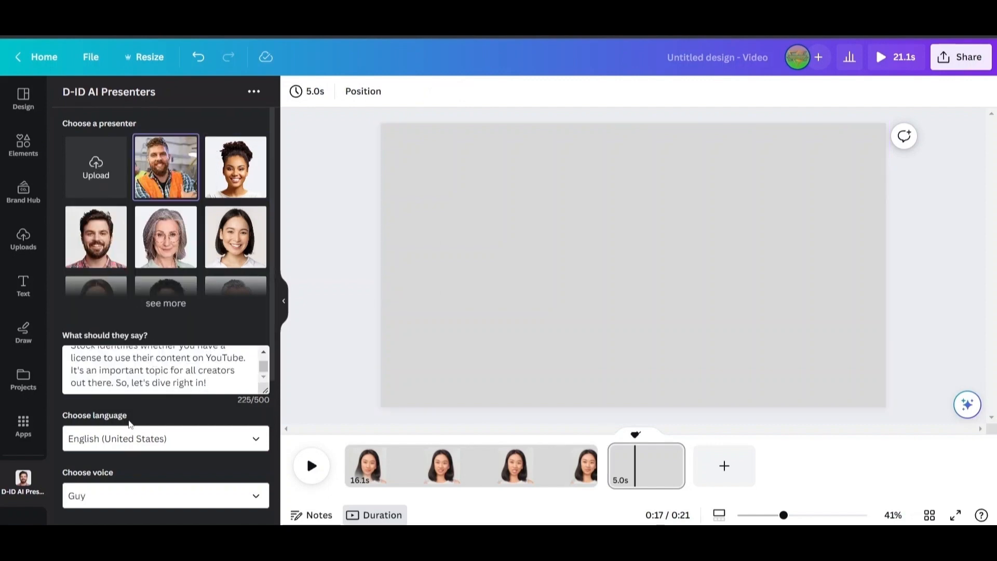
Step: Set the presenter's voice to Guy and the style to friendly, and preview the speech
scroll(129, 425, "down", 3)
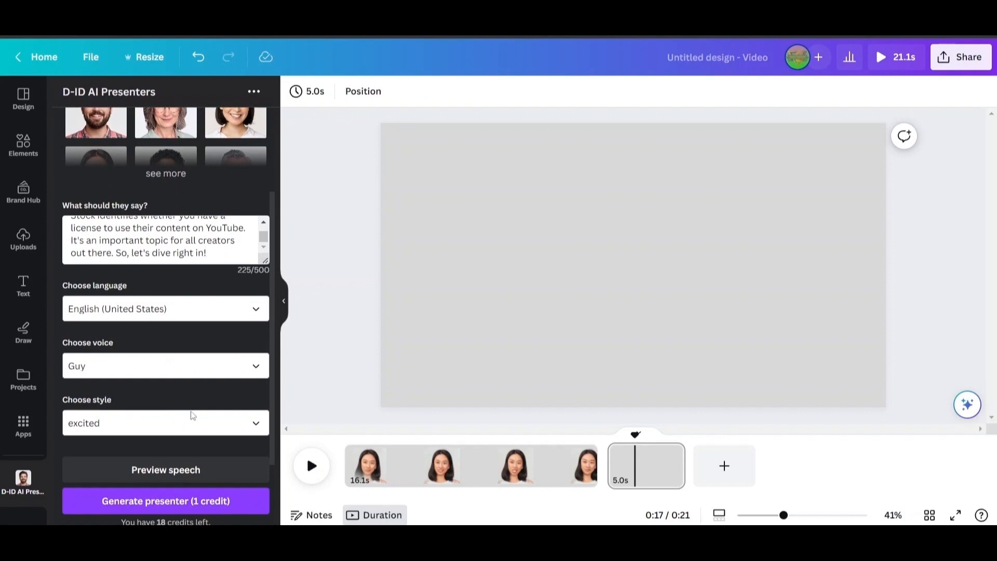
left_click(256, 369)
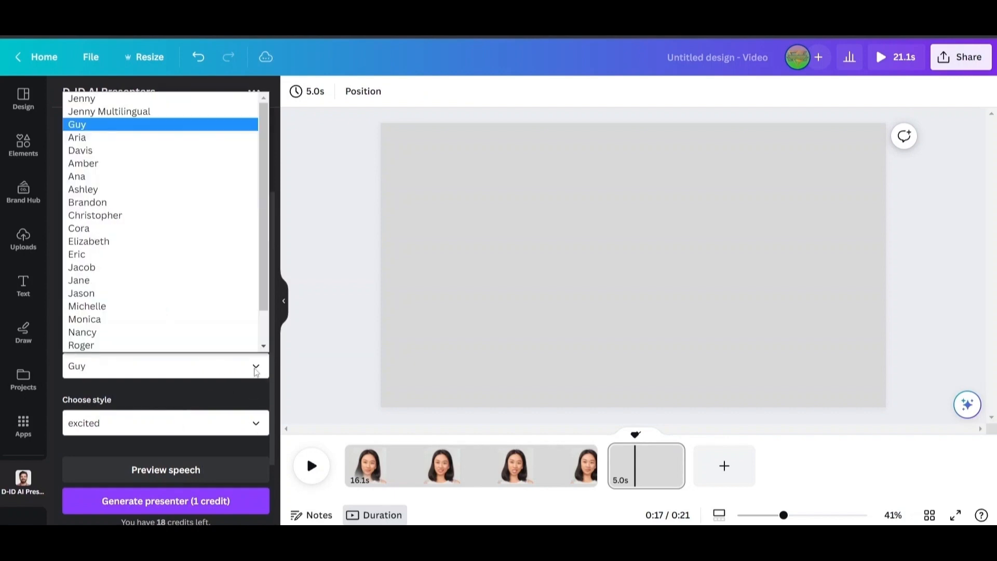
left_click(104, 127)
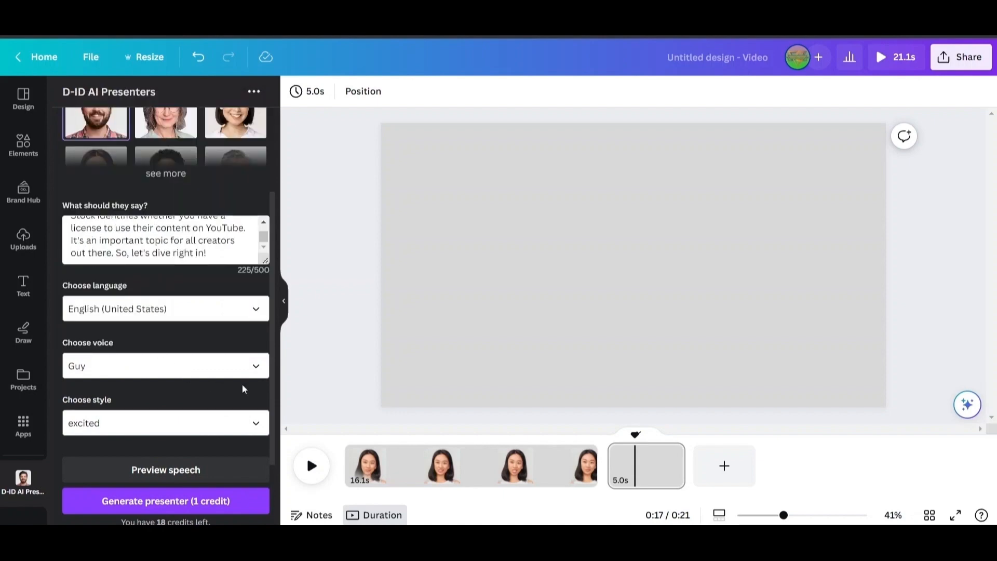
left_click(263, 431)
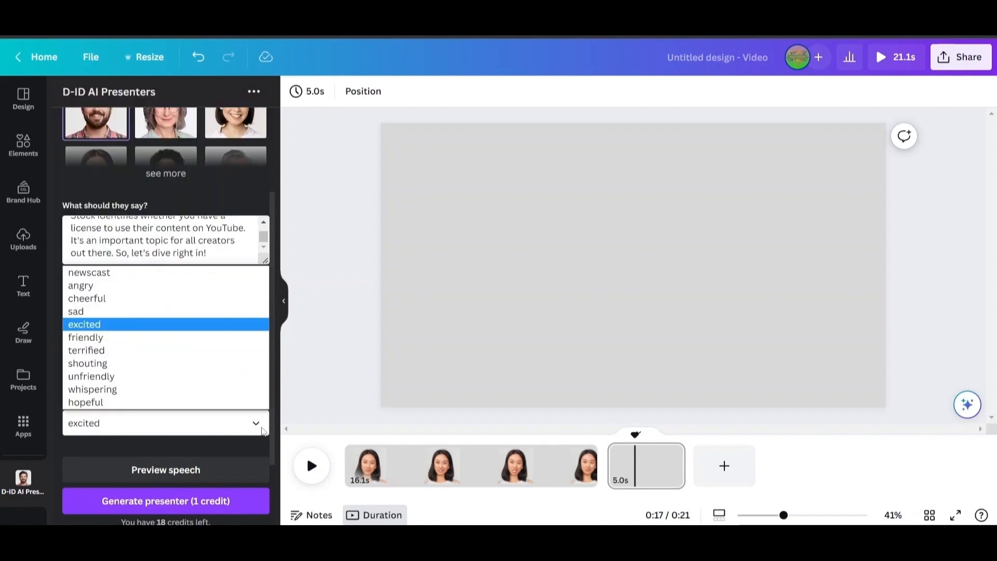
left_click(107, 337)
scroll(106, 338, "down", 2)
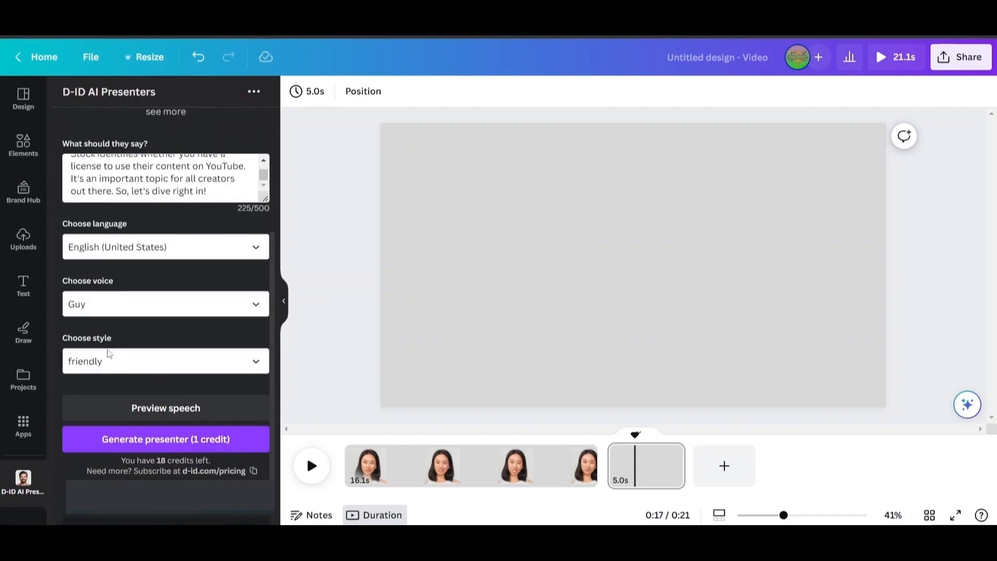
left_click(151, 404)
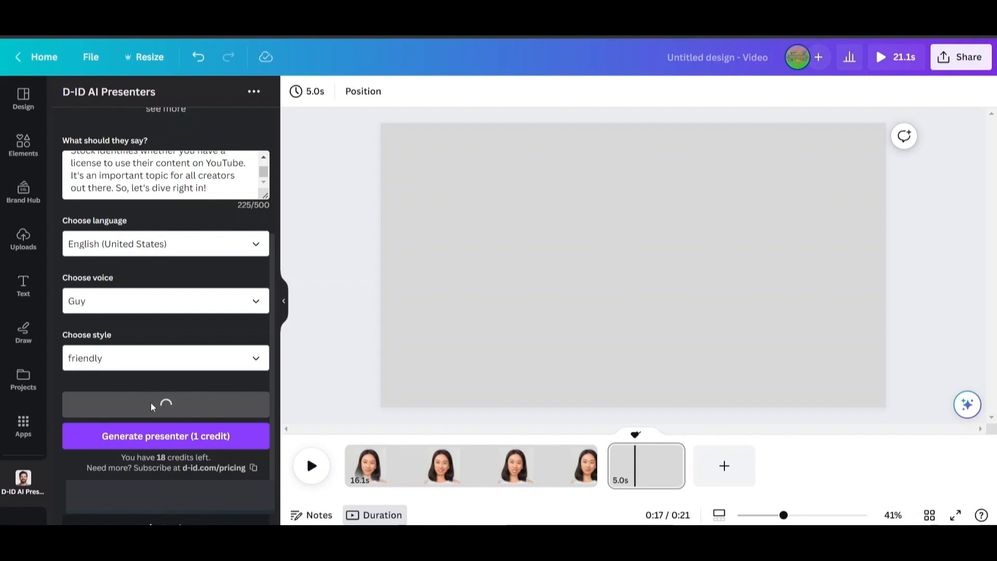
Step: Generate the custom presenter video for the second page and play it to check the result
left_click(106, 435)
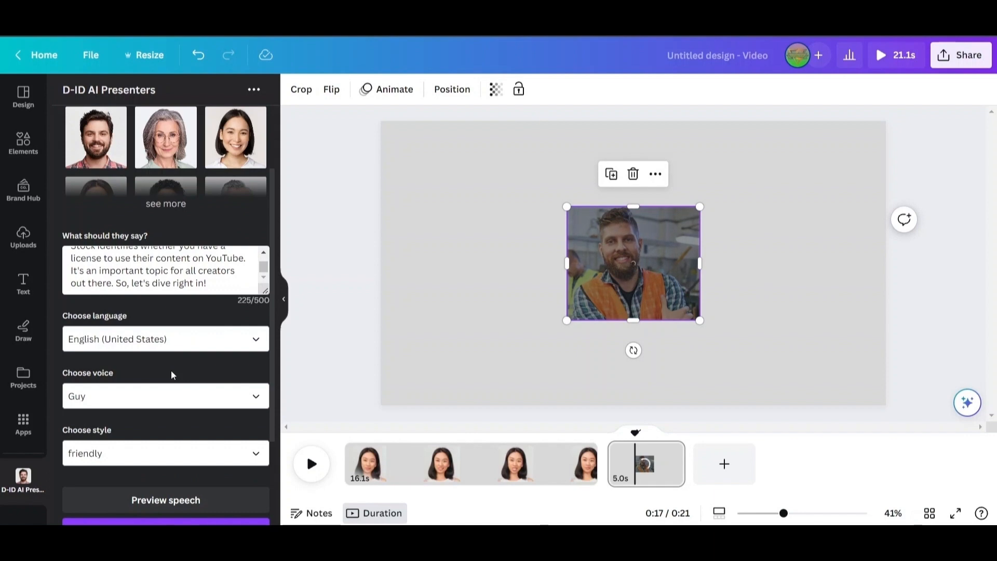
scroll(172, 374, "down", 1)
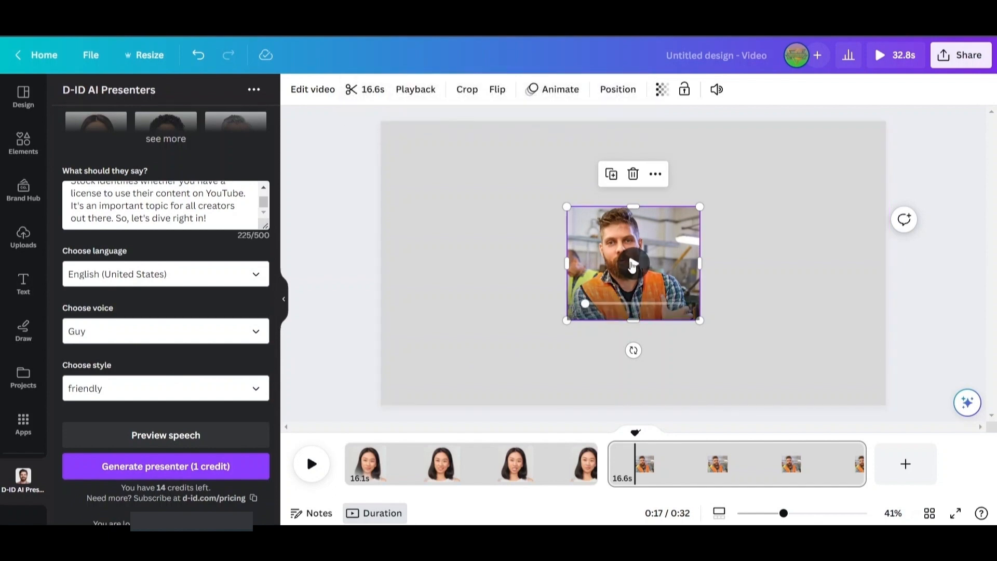
left_click(632, 265)
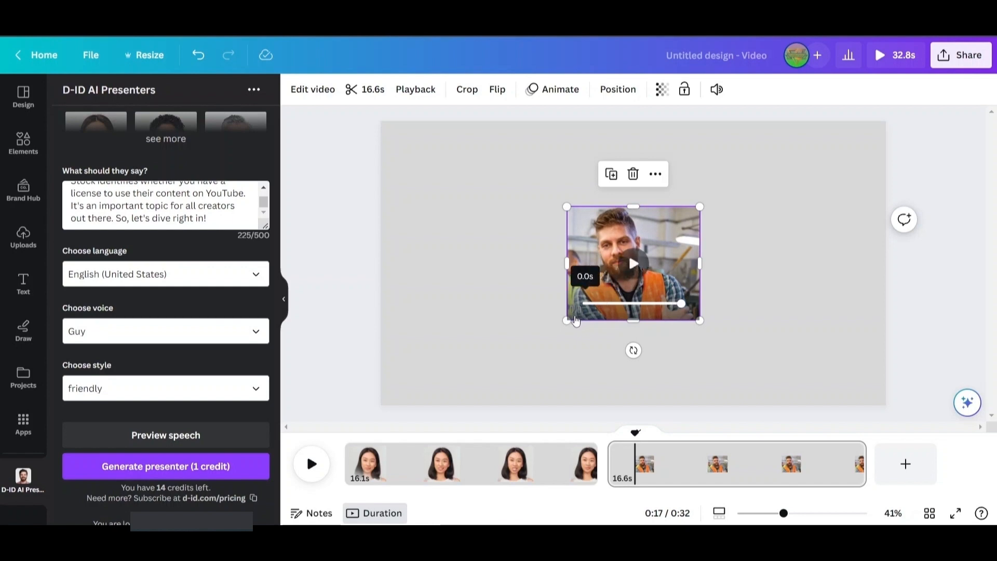
Step: Enlarge the presenter video, crop off its lower part, and remove its background with Background Remover
left_click_drag(547, 335, 489, 390)
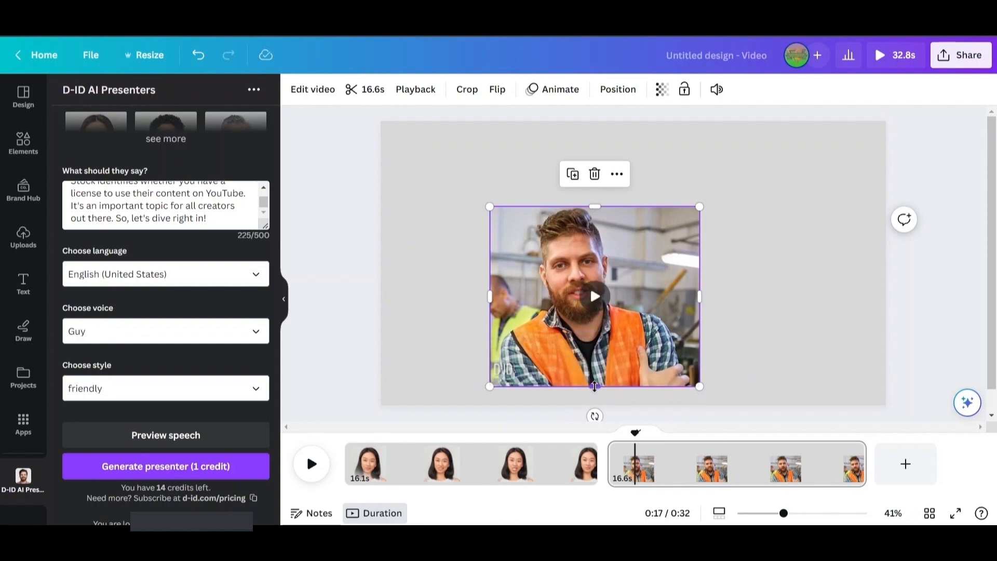
left_click_drag(595, 390, 595, 349)
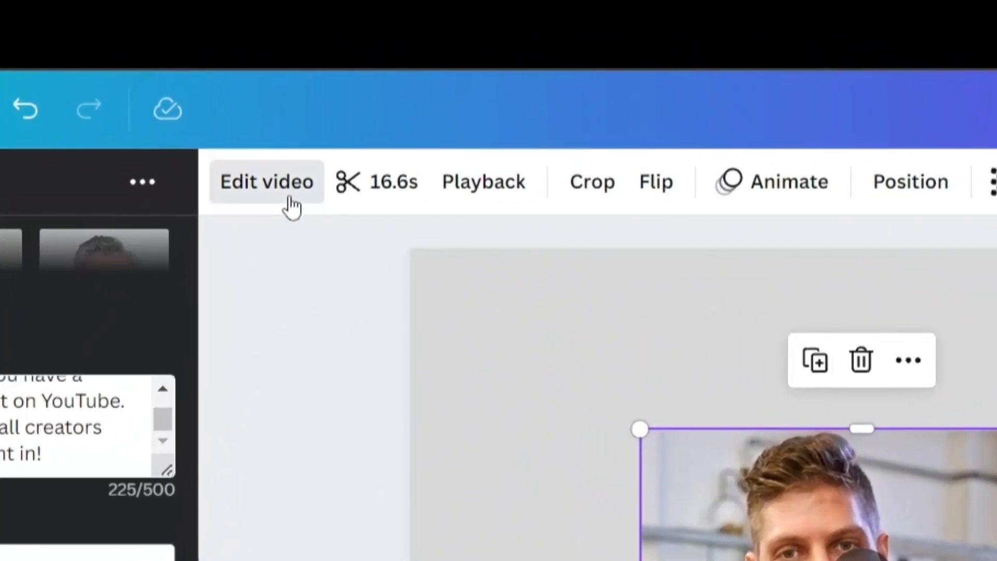
left_click(305, 149)
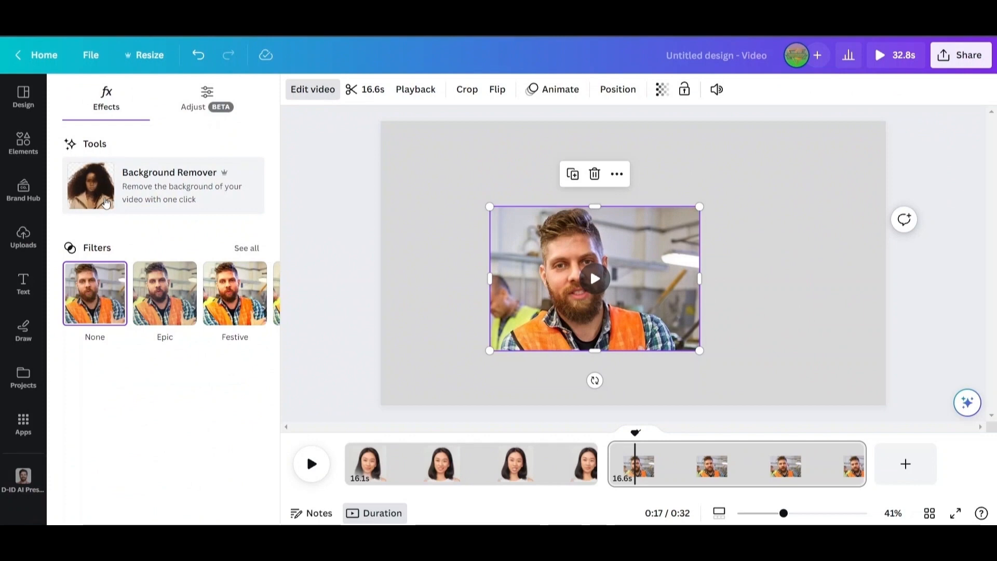
left_click(106, 203)
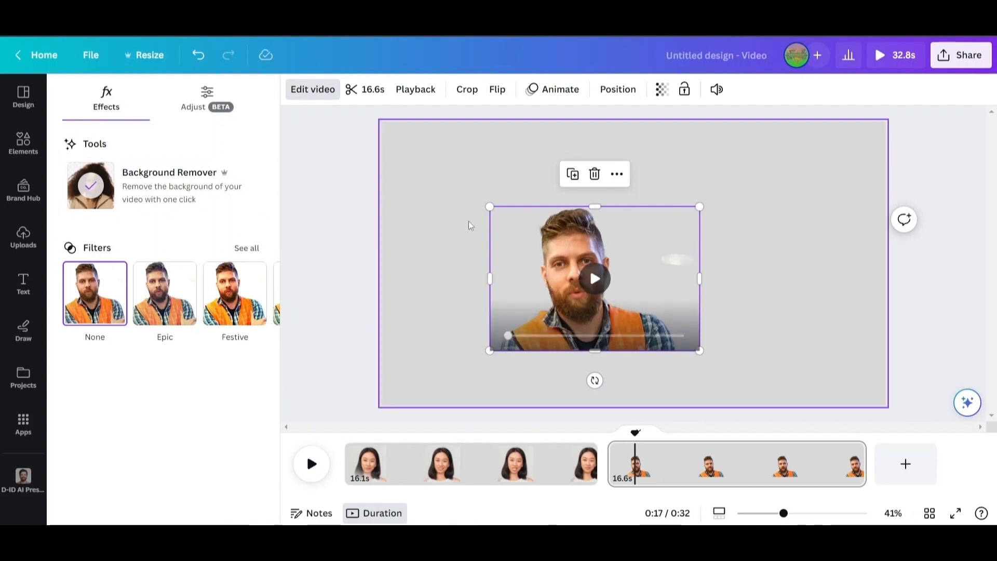
Step: Enlarge the cut-out presenter further from its upper corner and play the video
left_click_drag(490, 205, 447, 156)
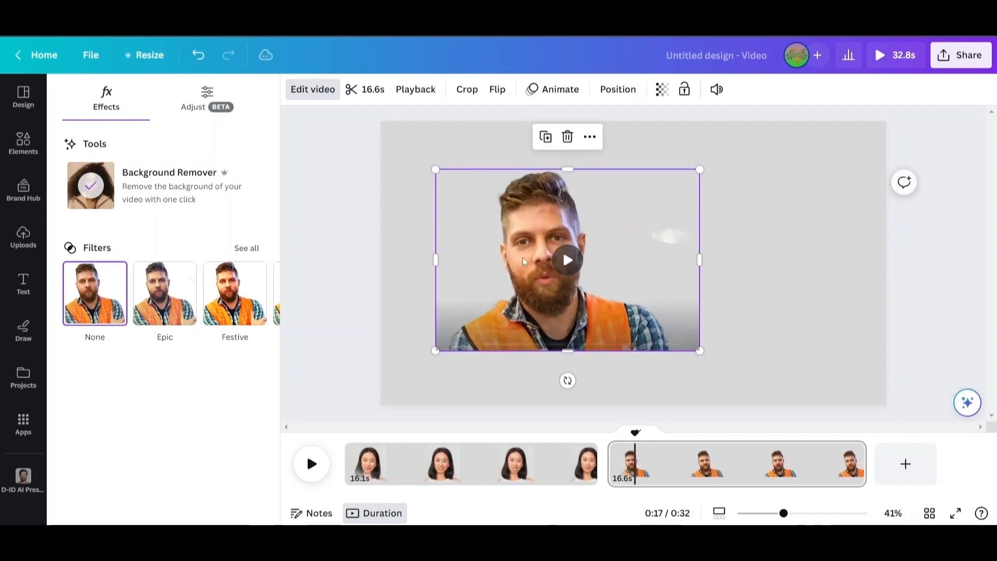
left_click(312, 464)
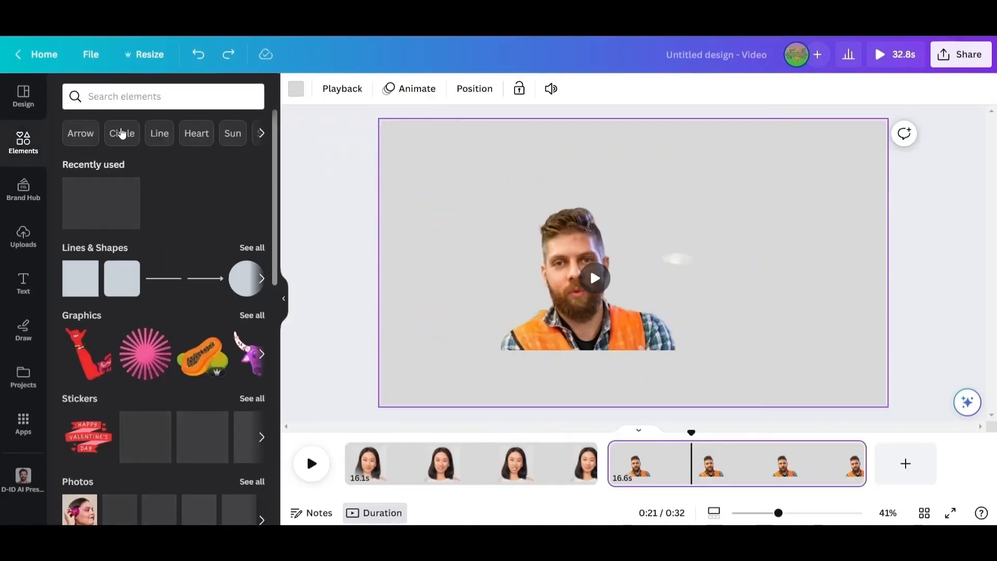
Step: Find circle elements, add the outlined circle frame to the second page, and place the presenter video beside it
left_click(122, 134)
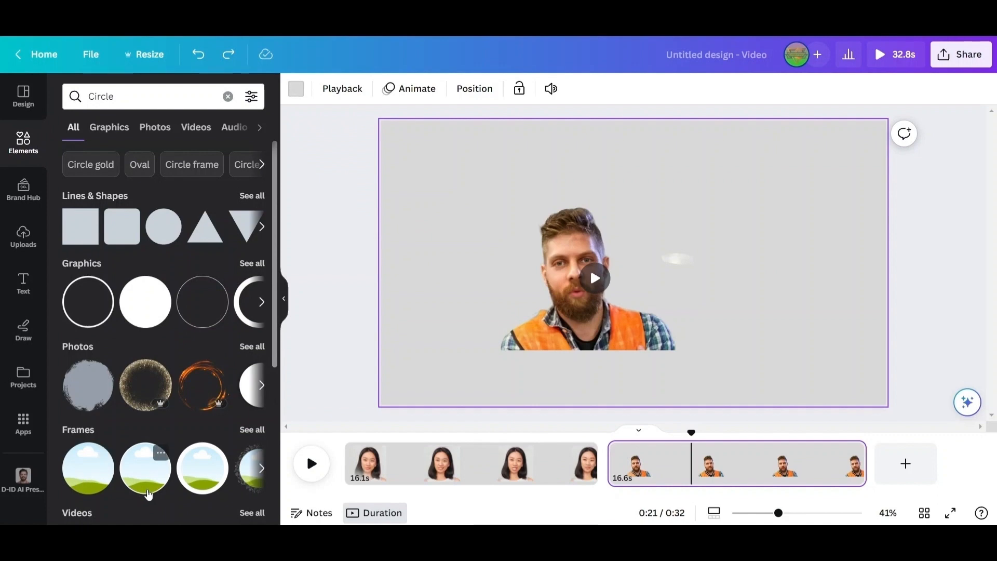
left_click(148, 495)
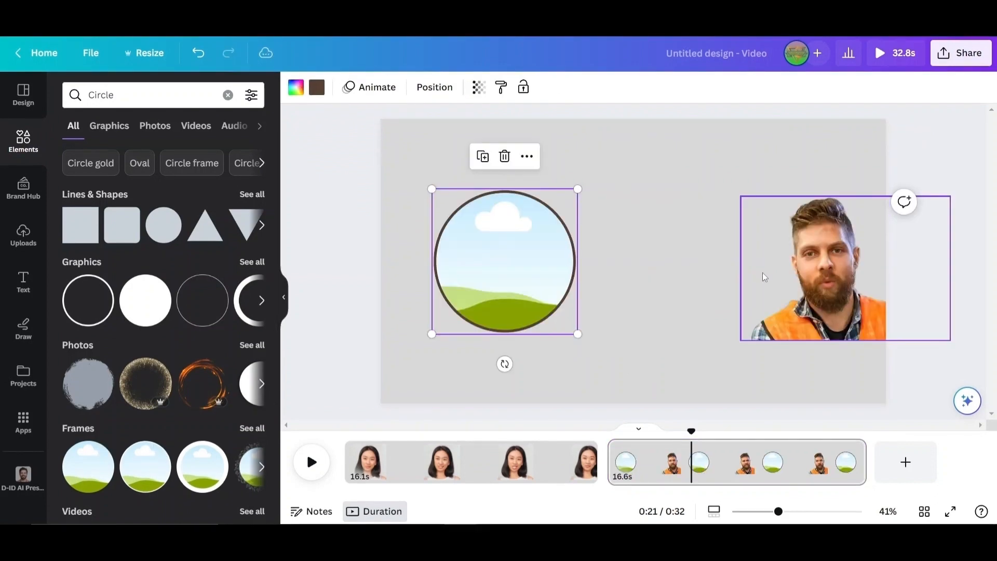
left_click(683, 274)
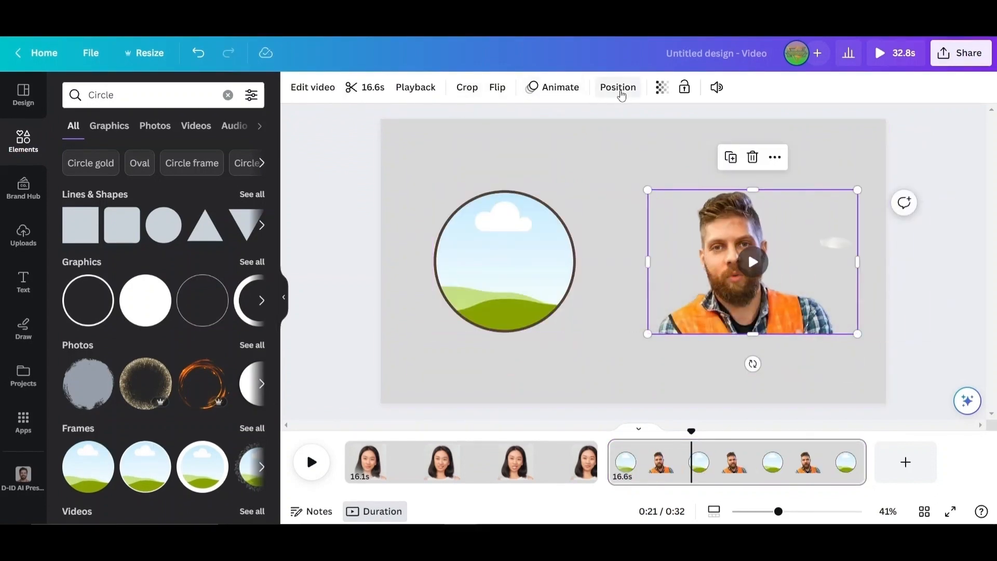
Step: Bring the presenter video's layer above the circle frame and drop the video, reduced in size, into the frame
left_click(619, 90)
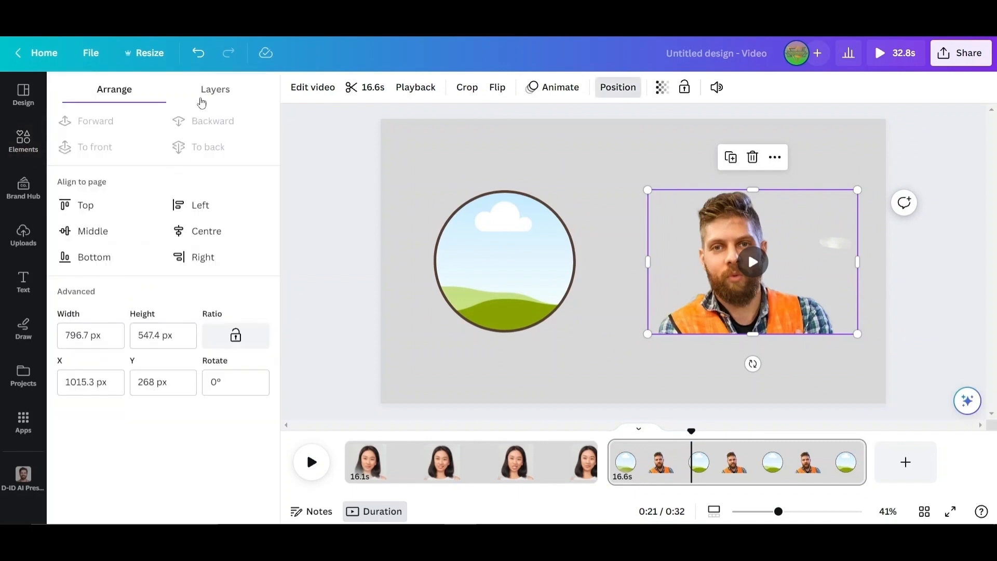
left_click(202, 102)
left_click_drag(196, 207, 214, 136)
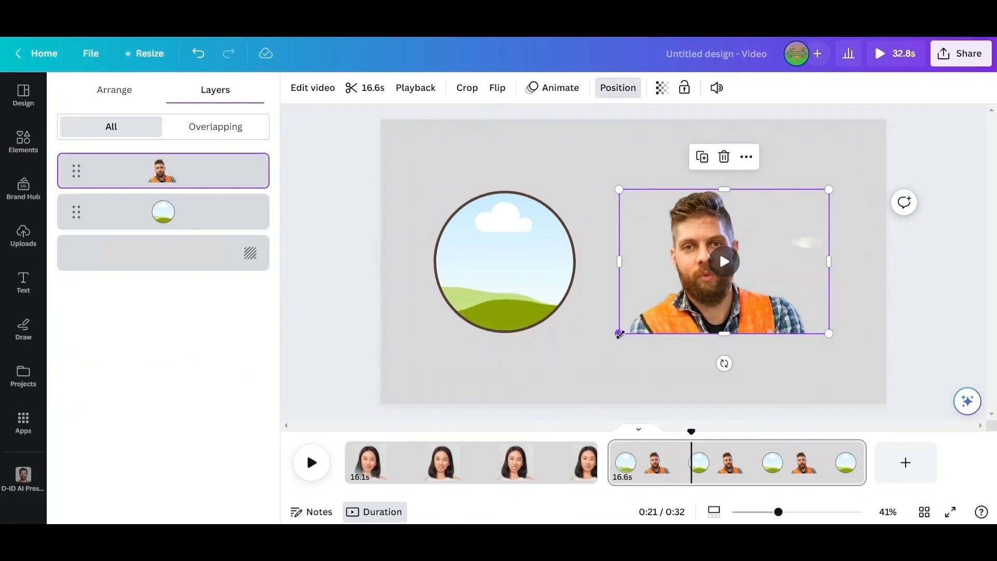
left_click_drag(618, 334, 665, 301)
left_click_drag(698, 266, 468, 275)
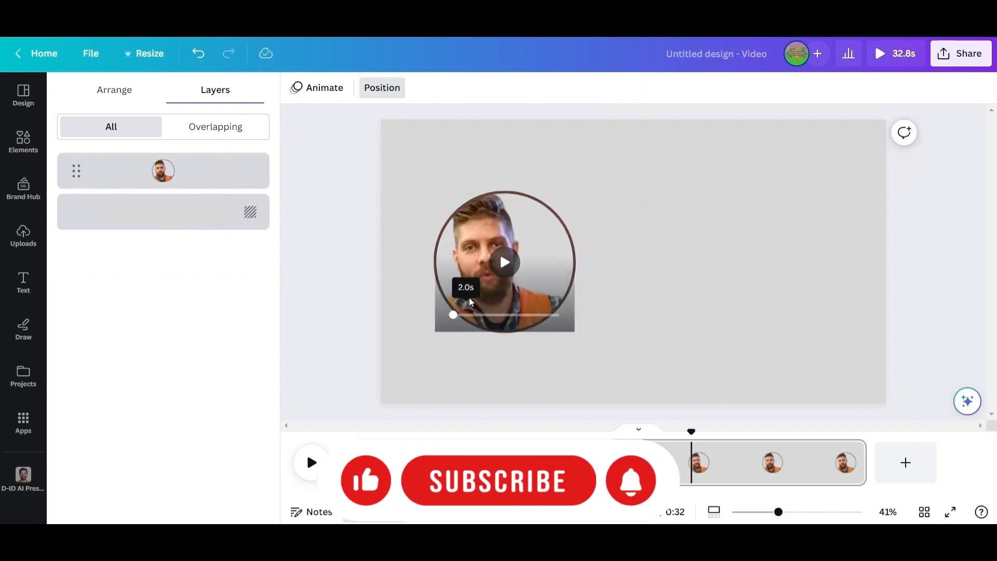
Step: Shrink the circle-framed presenter video slightly on the page and deselect it
left_click(725, 290)
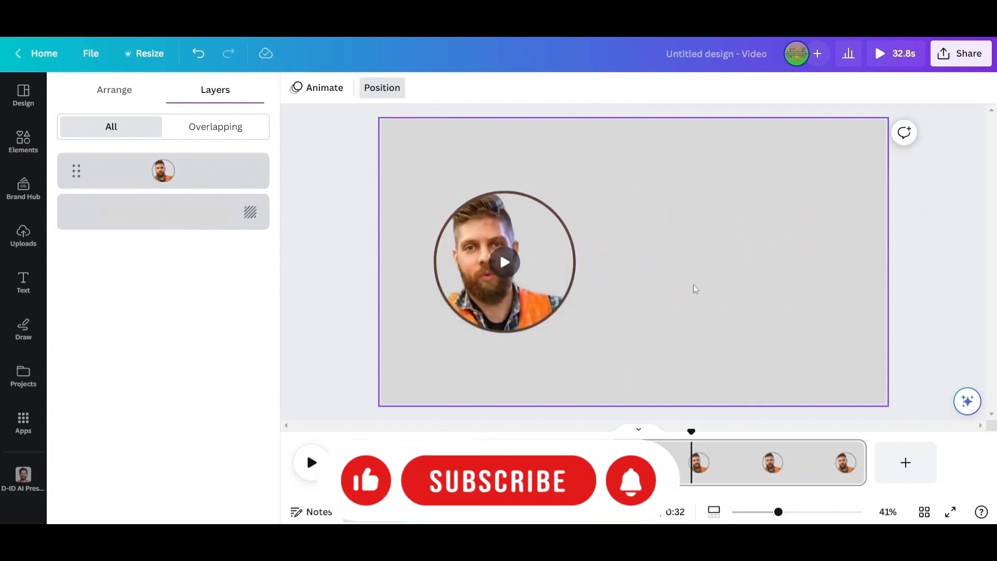
left_click(447, 319)
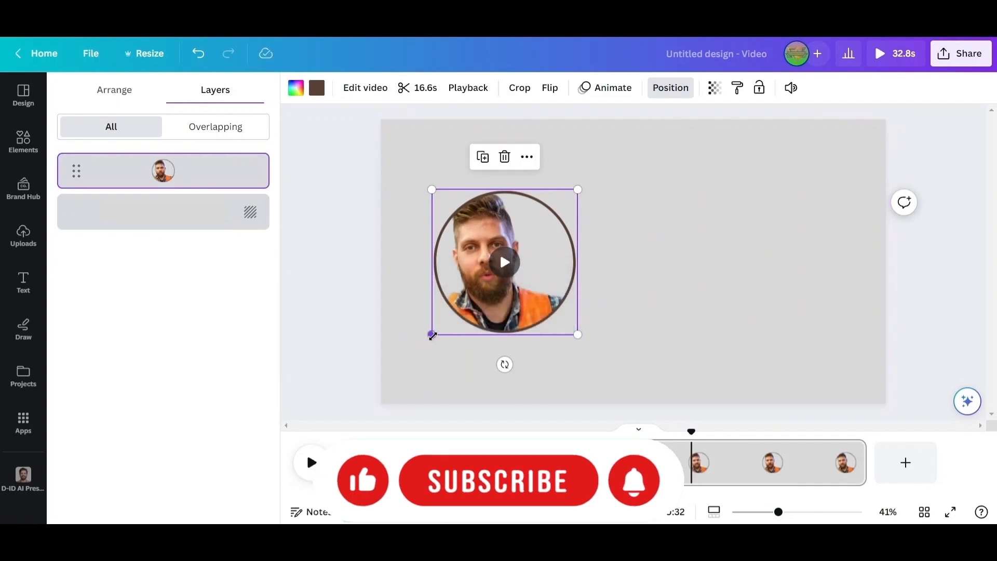
left_click_drag(431, 334, 441, 326)
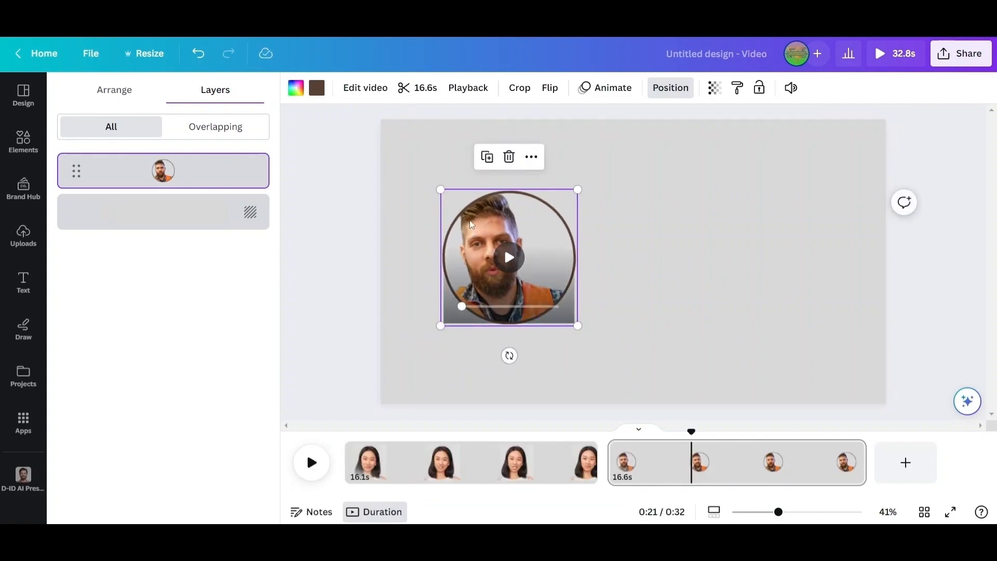
left_click(818, 267)
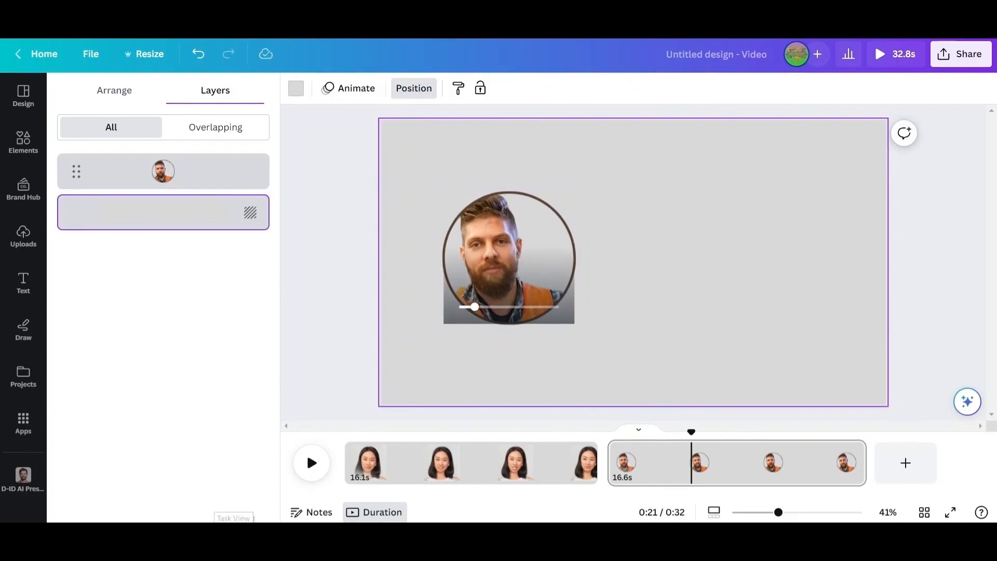